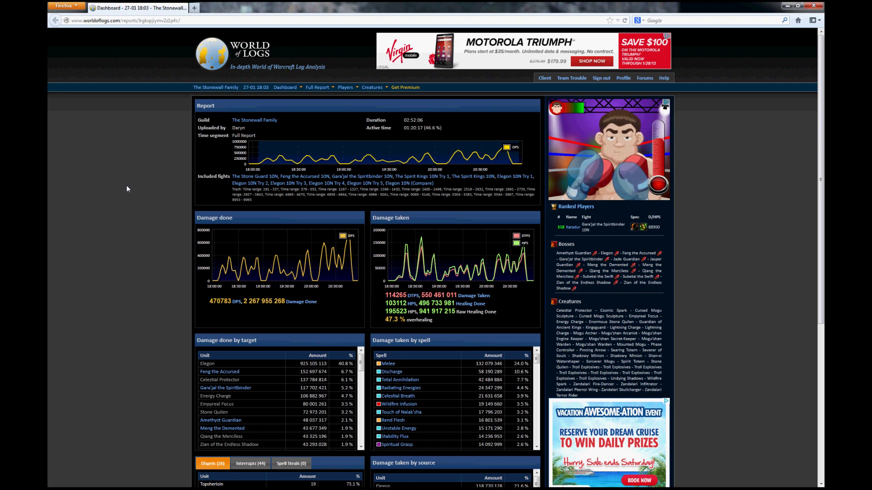
Step: Bring up the Full Report menu's Kills submenu listing the raid's boss kills
mouse_move(319, 89)
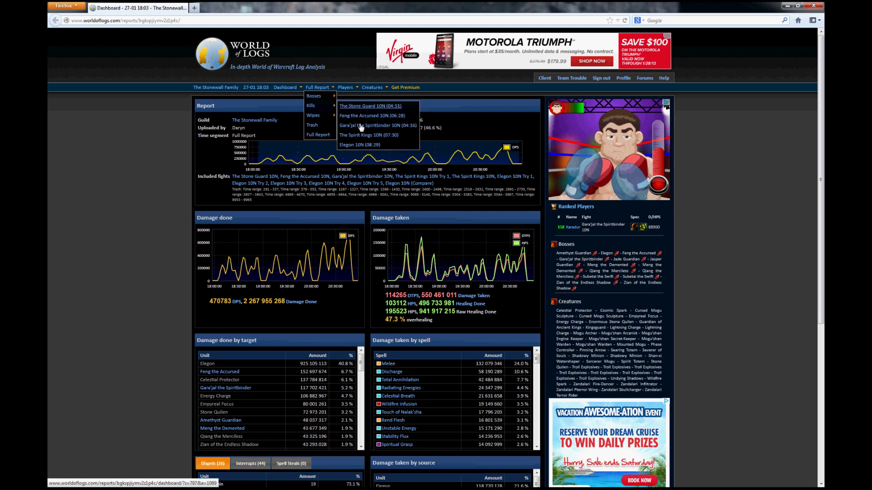
Step: Load the Elegon 10N (08:29) kill dashboard and review its 381 737 127 damage done stats
click(359, 145)
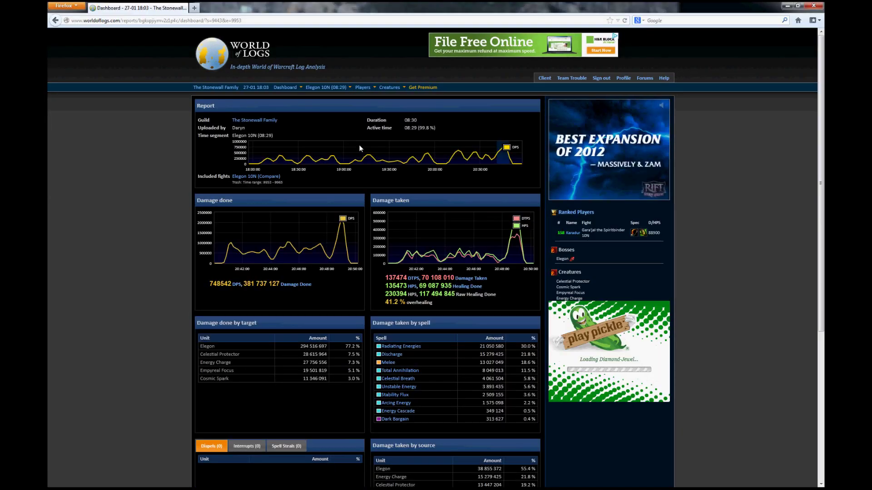
scroll(144, 205, down, 2)
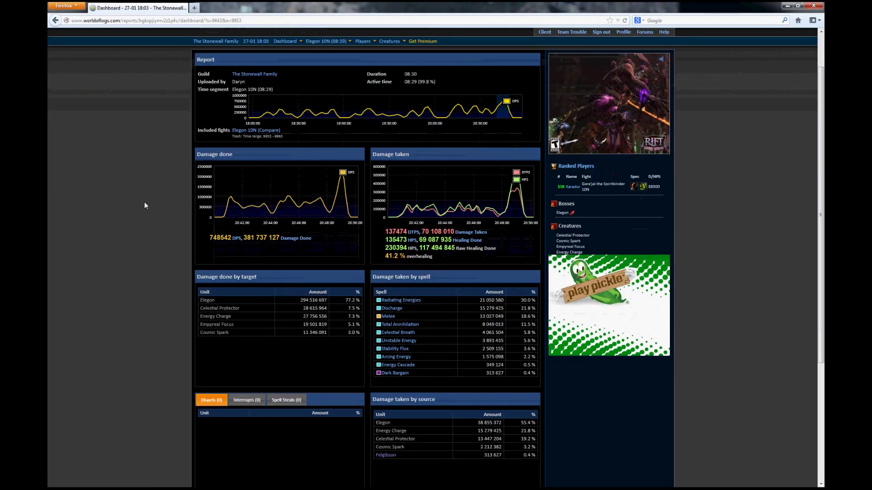
scroll(144, 205, up, 2)
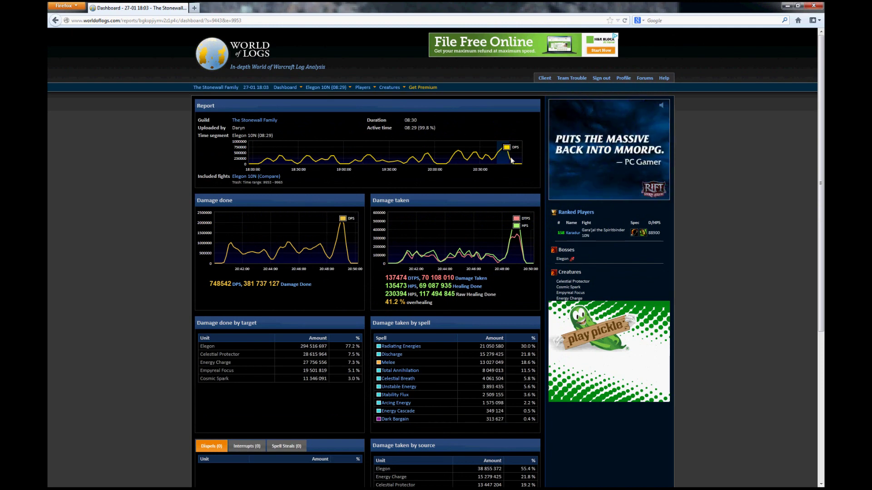
scroll(298, 260, down, 2)
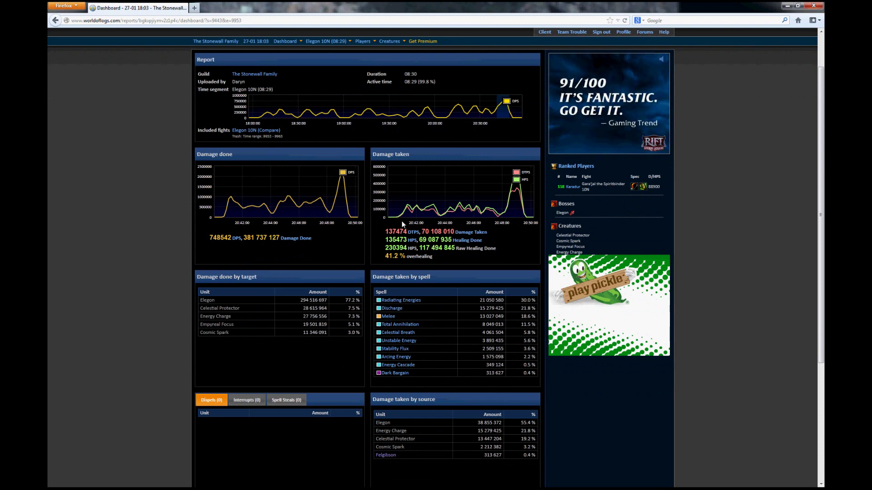
drag(385, 239, 414, 232)
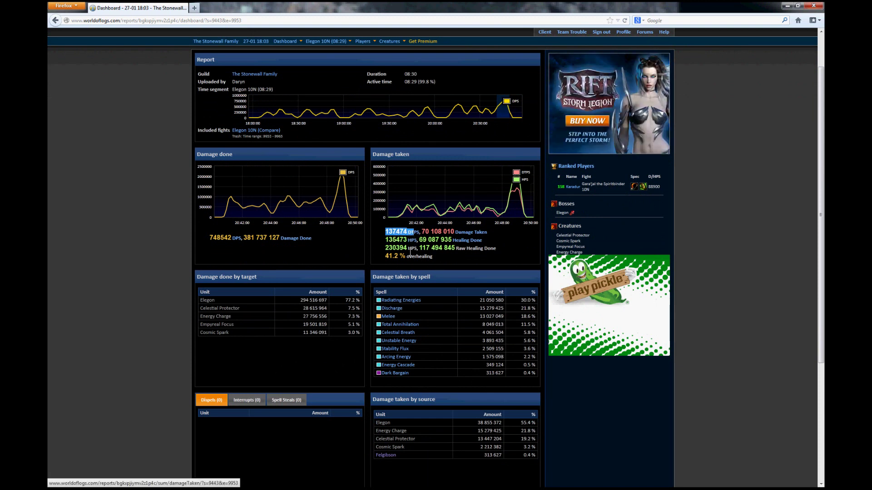
click(393, 257)
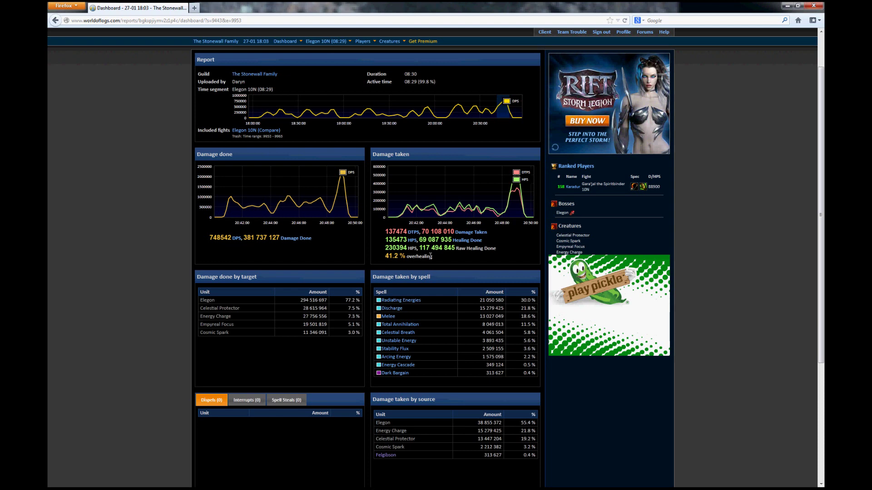
scroll(430, 257, up, 2)
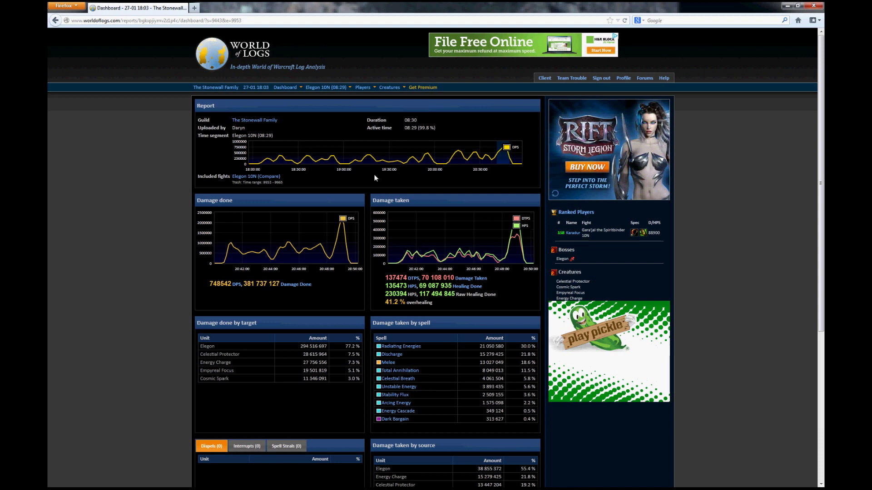
mouse_move(292, 90)
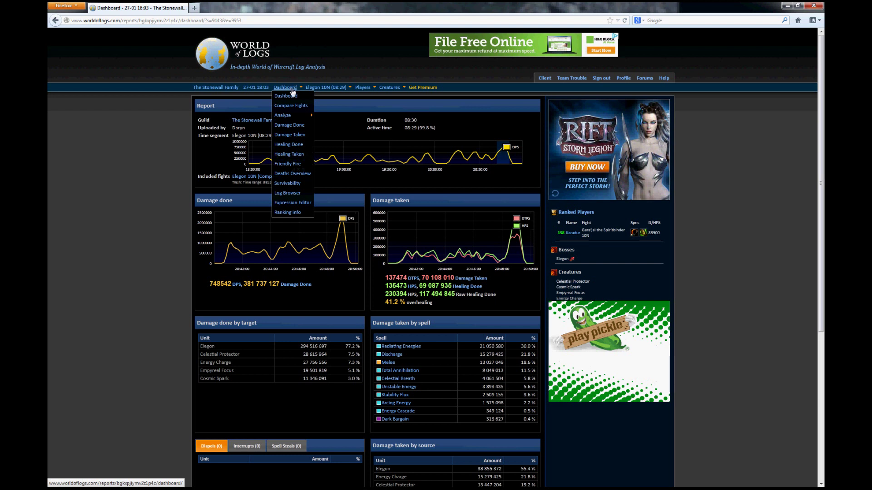
Step: Graph Elegon's damage done by source with only Exelar's line, removing Karadur, Felgibson and Chodu
mouse_move(286, 117)
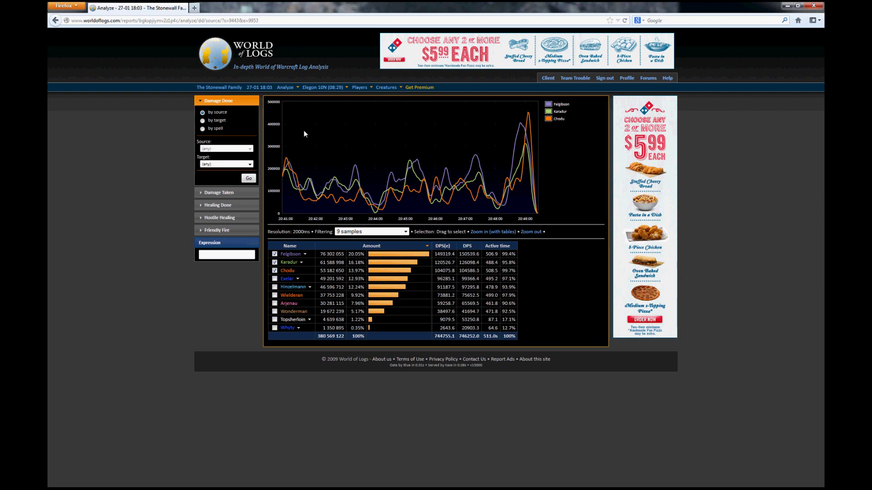
click(275, 279)
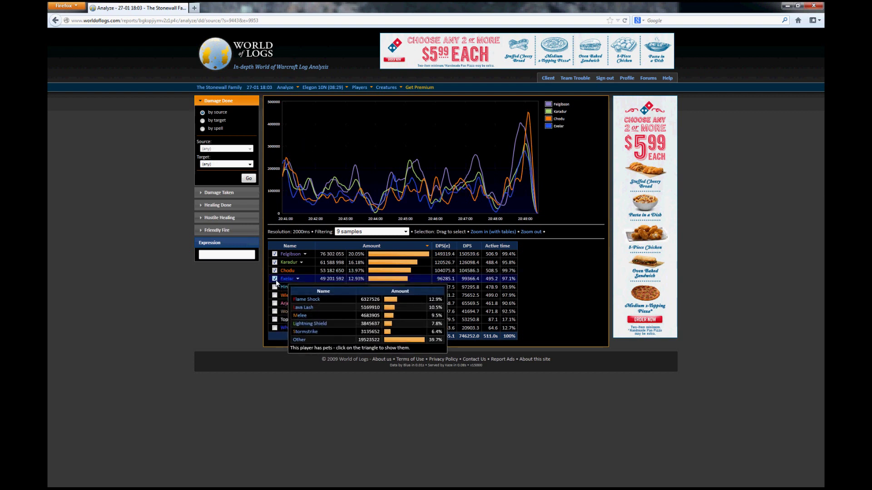
click(275, 263)
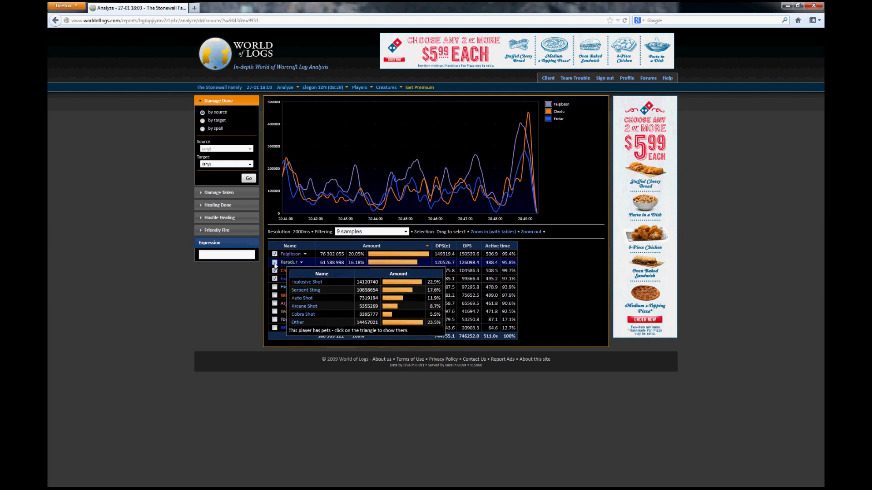
click(274, 254)
click(274, 270)
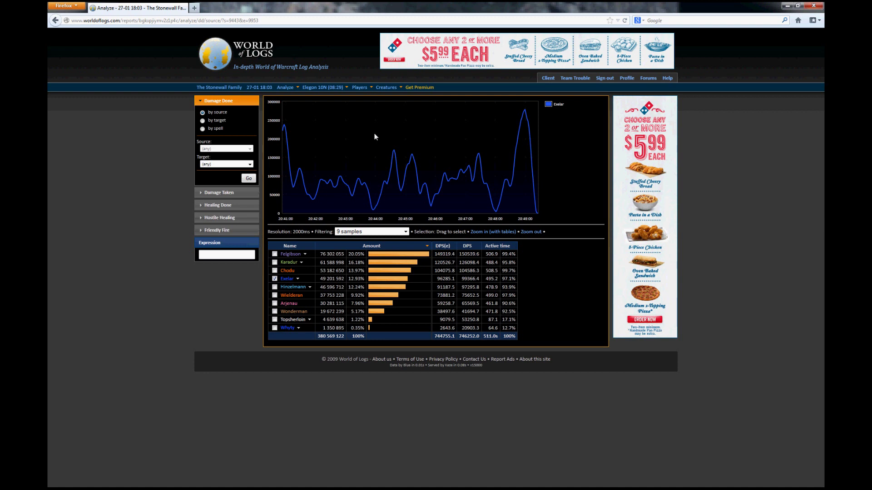
mouse_move(322, 254)
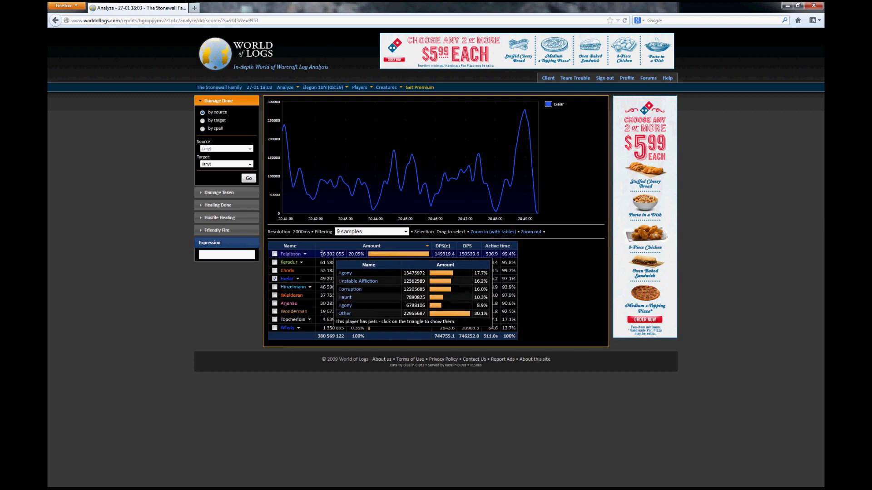
mouse_move(324, 271)
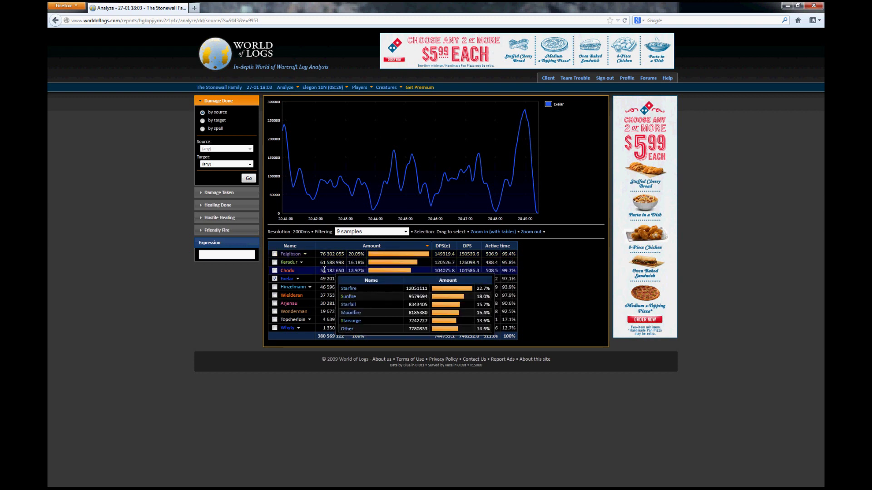
mouse_move(325, 305)
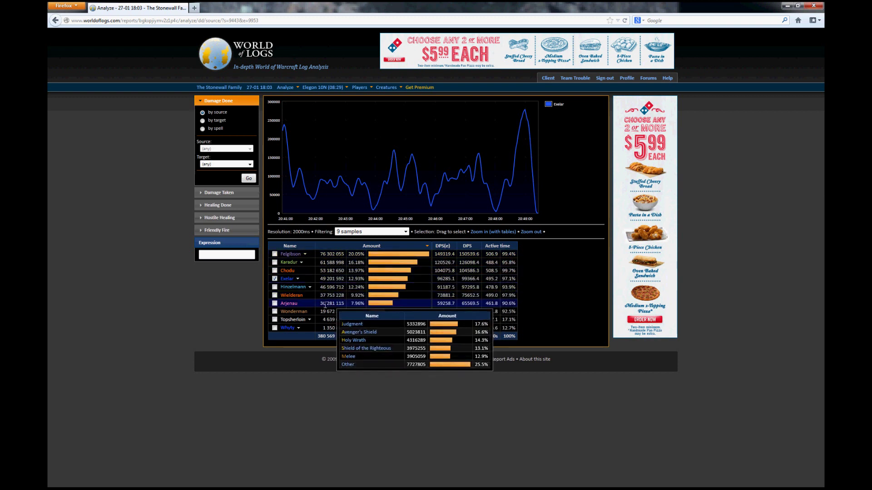
mouse_move(355, 279)
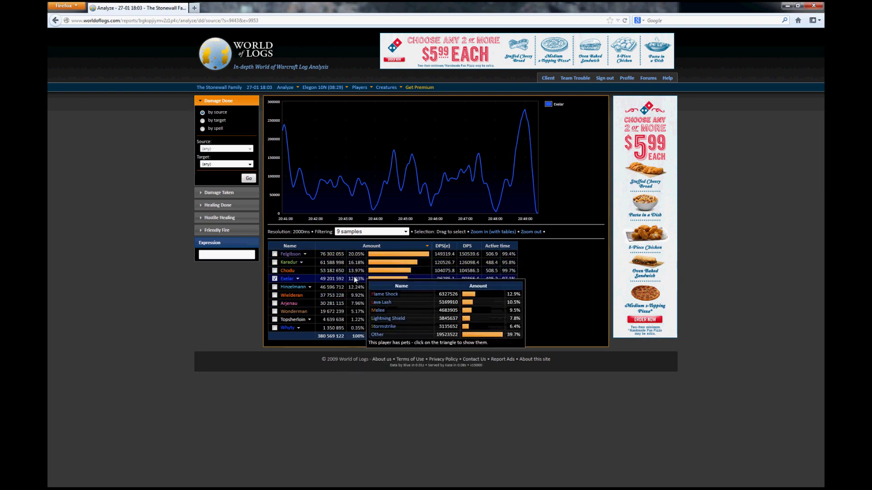
mouse_move(393, 267)
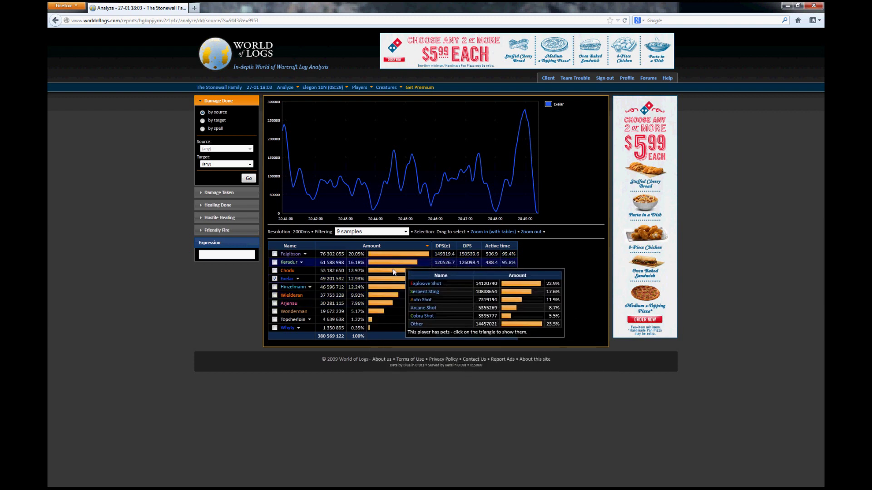
mouse_move(449, 256)
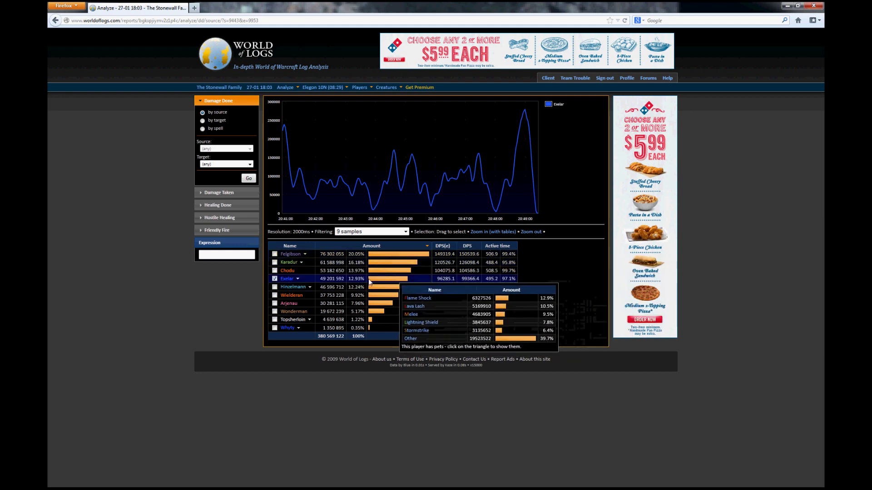
click(286, 280)
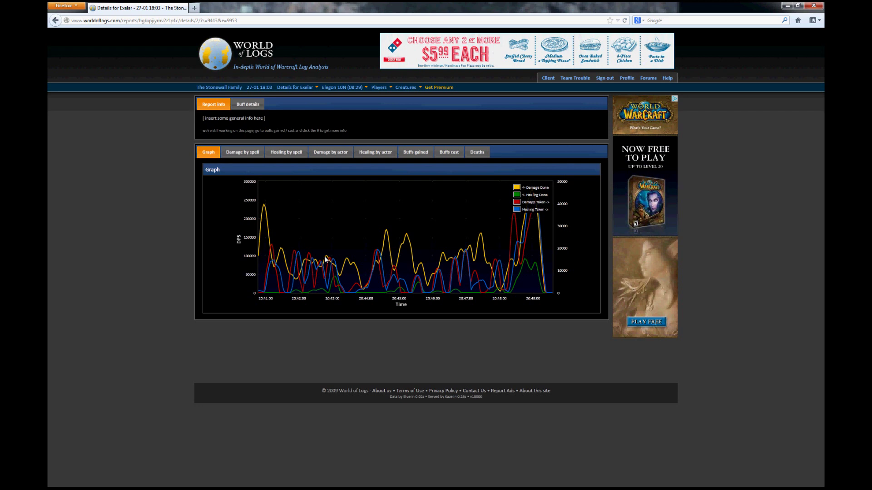
Step: Show Exelar's damage by spell, led by Flame Shock at 14.8% of 42686152
click(238, 153)
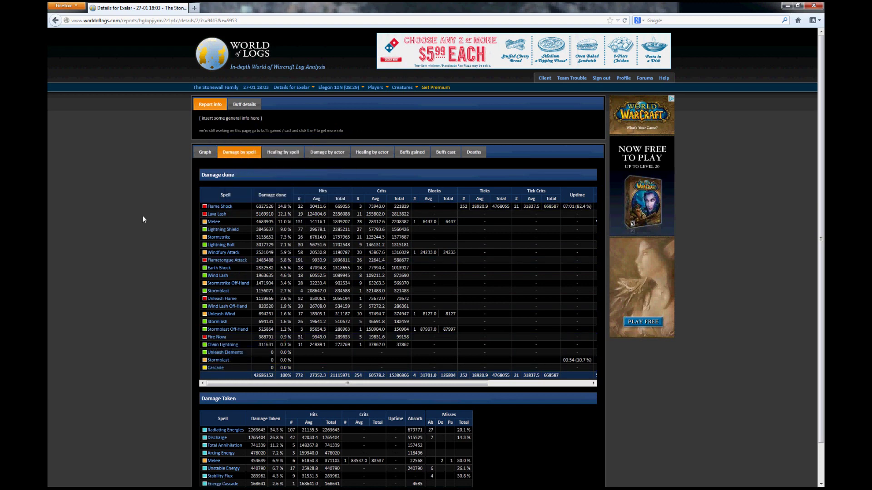
scroll(142, 216, down, 3)
scroll(143, 217, up, 3)
mouse_move(261, 216)
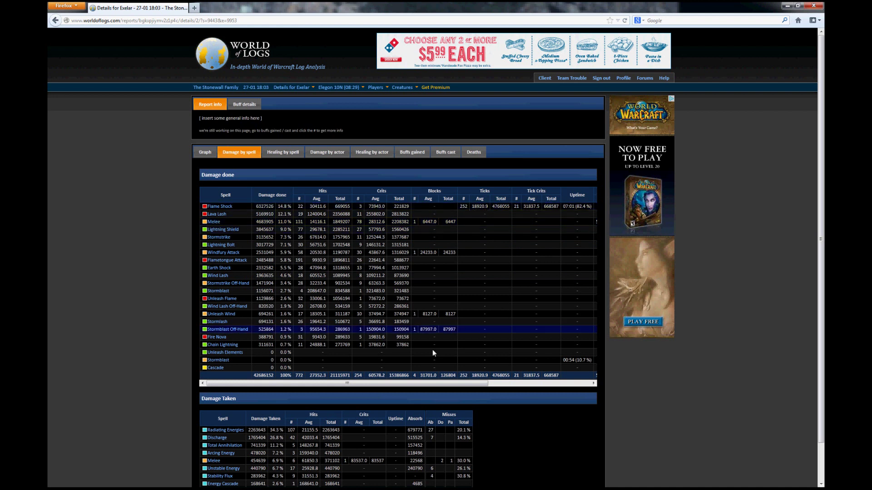
drag(415, 386, 554, 387)
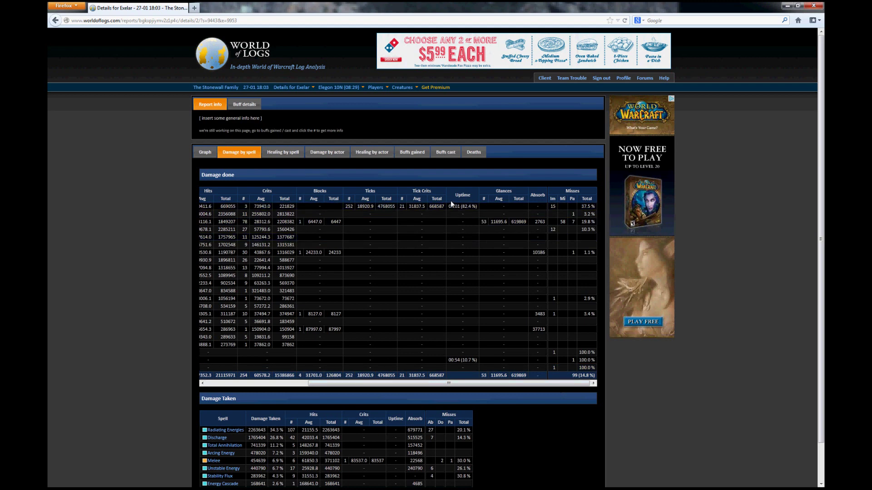
Step: Scroll the Damage done table right to Glances, Absorb and Misses, checking Flame Shock's 07:01 uptime
drag(426, 385, 325, 394)
mouse_move(261, 371)
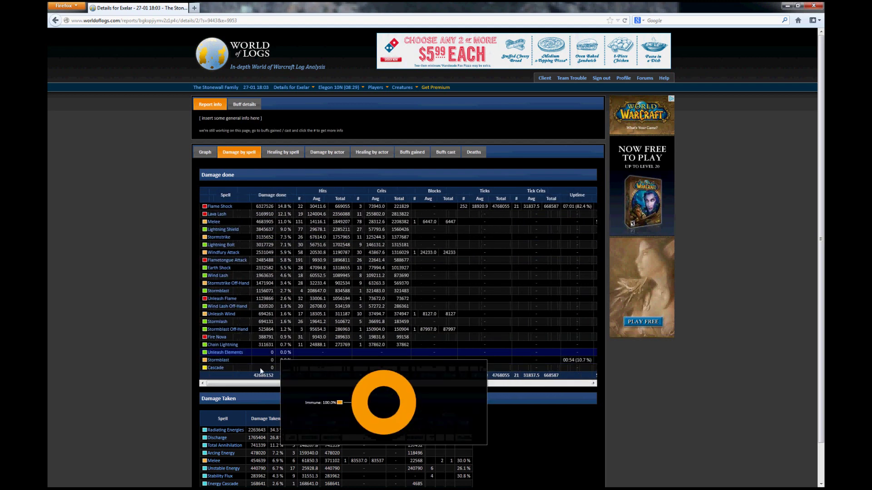
mouse_move(269, 206)
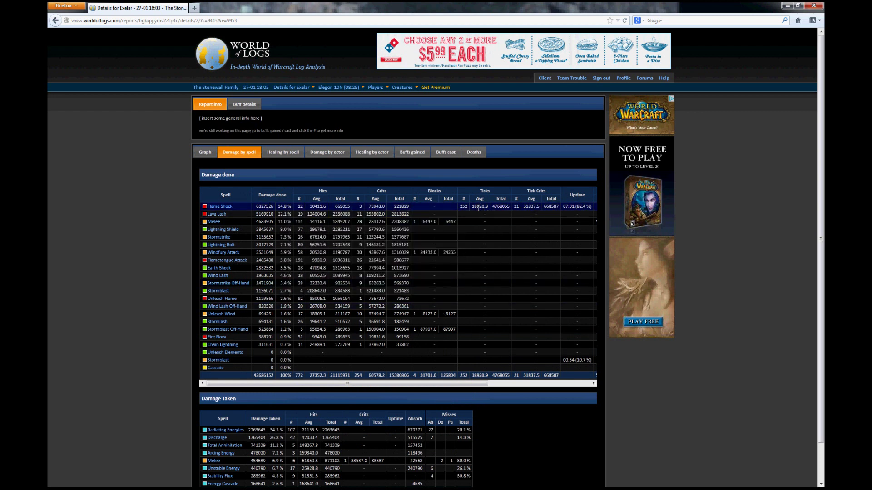
drag(472, 207, 489, 206)
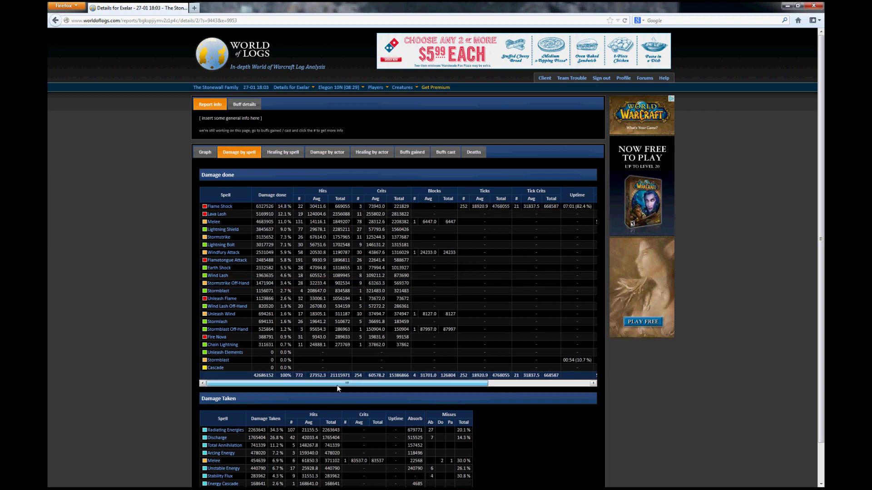
drag(342, 386, 447, 385)
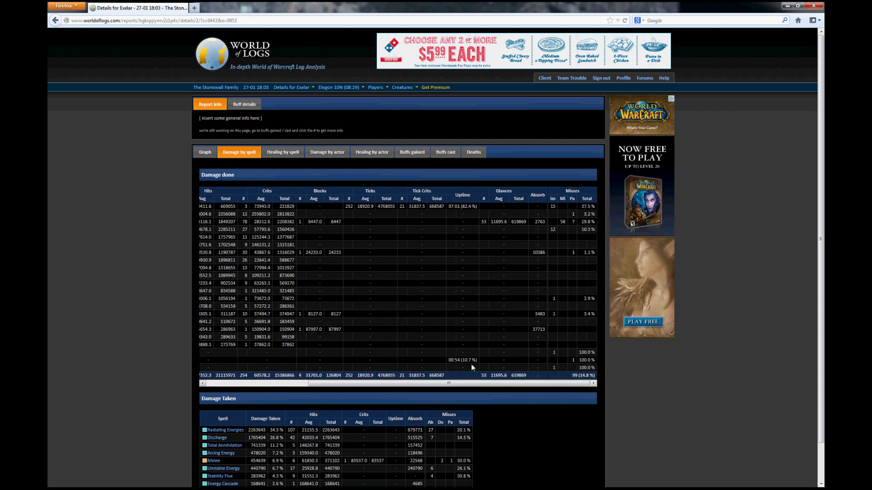
drag(449, 206, 474, 207)
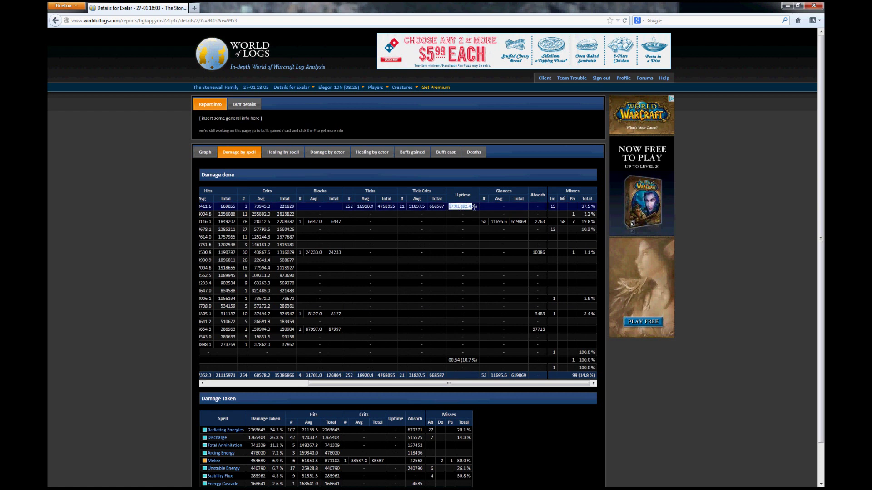
click(469, 207)
scroll(310, 339, left, 5)
scroll(307, 405, down, 2)
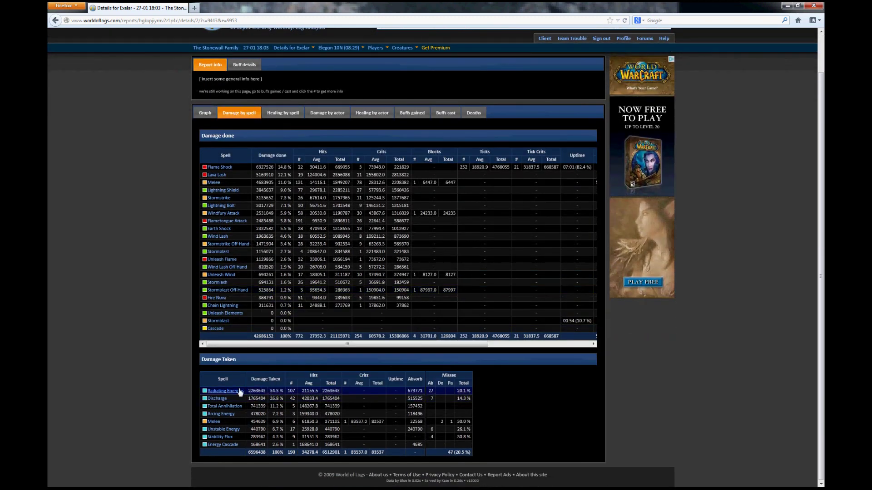
mouse_move(279, 398)
mouse_move(268, 418)
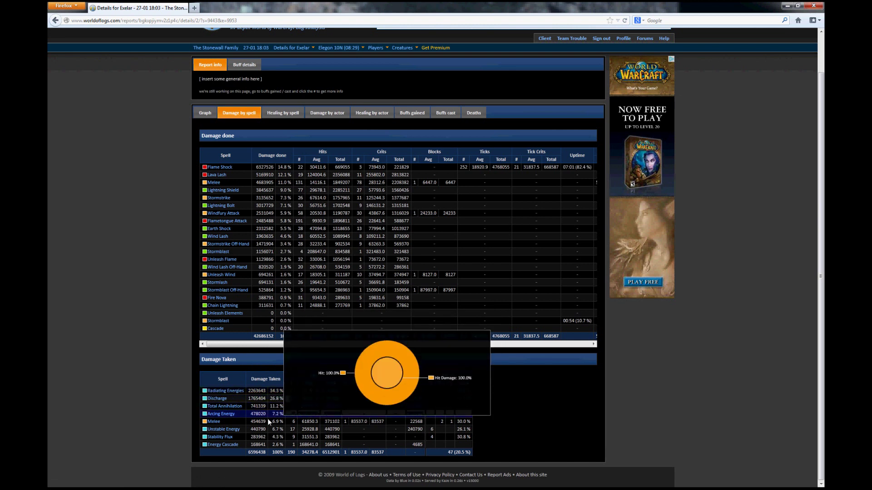
Step: Show Exelar's healing by spell, led by Healing Rain at 55.7%, and inspect Gift of the Naaru's uptime
click(281, 115)
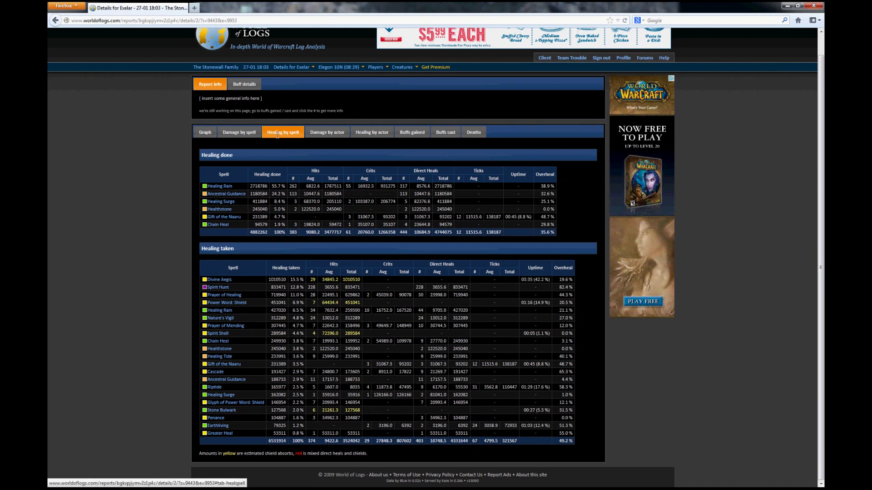
mouse_move(228, 195)
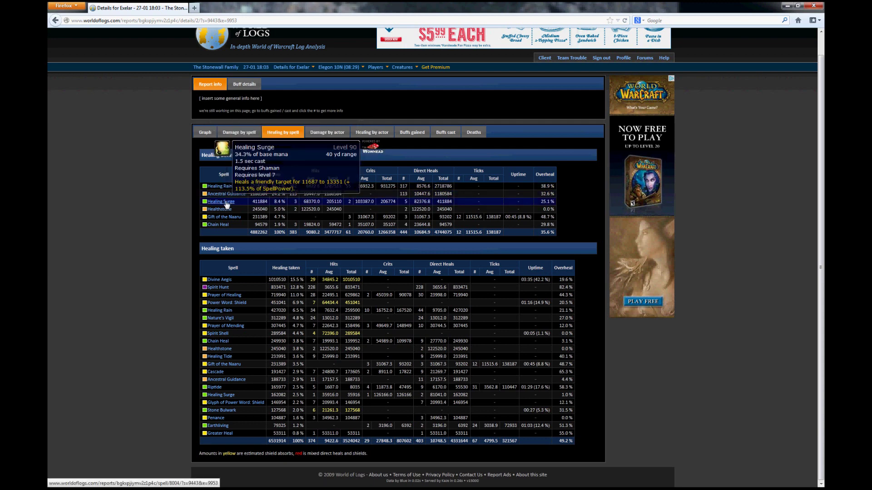
mouse_move(222, 219)
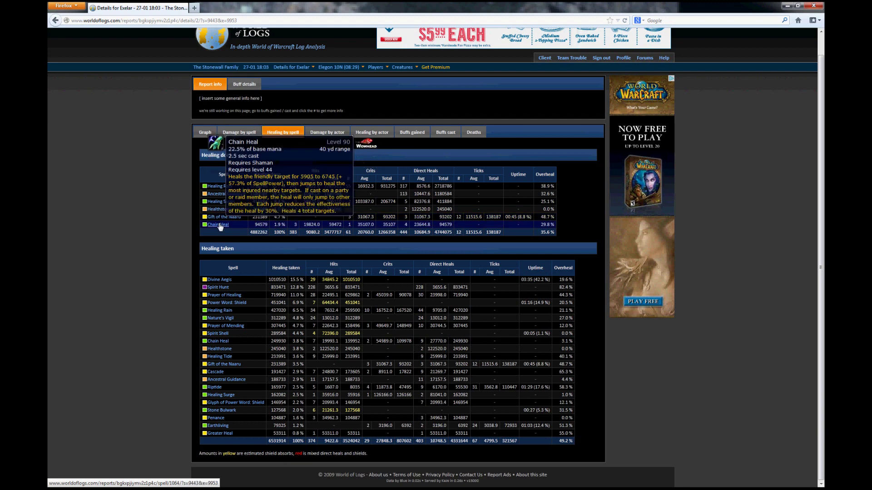
mouse_move(258, 187)
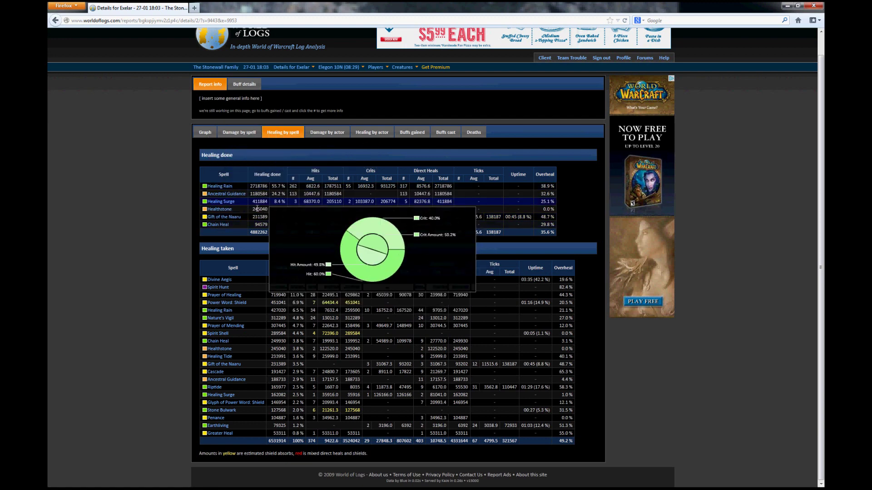
mouse_move(258, 224)
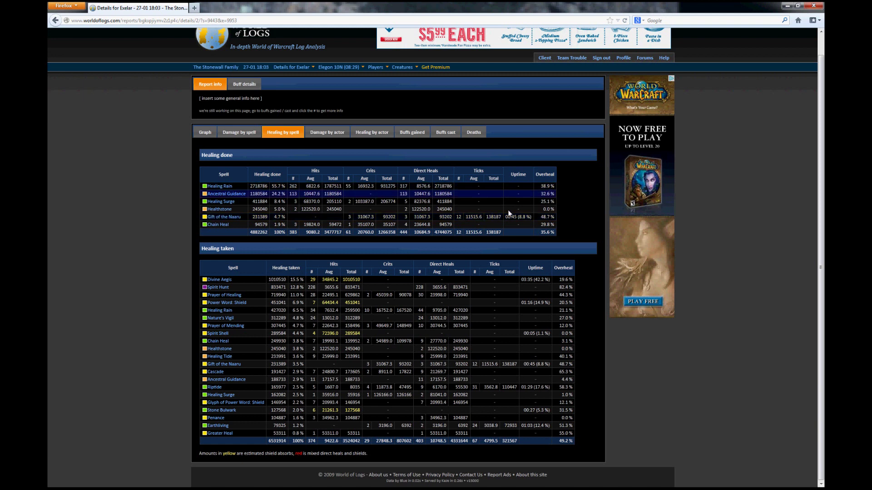
drag(508, 218, 529, 217)
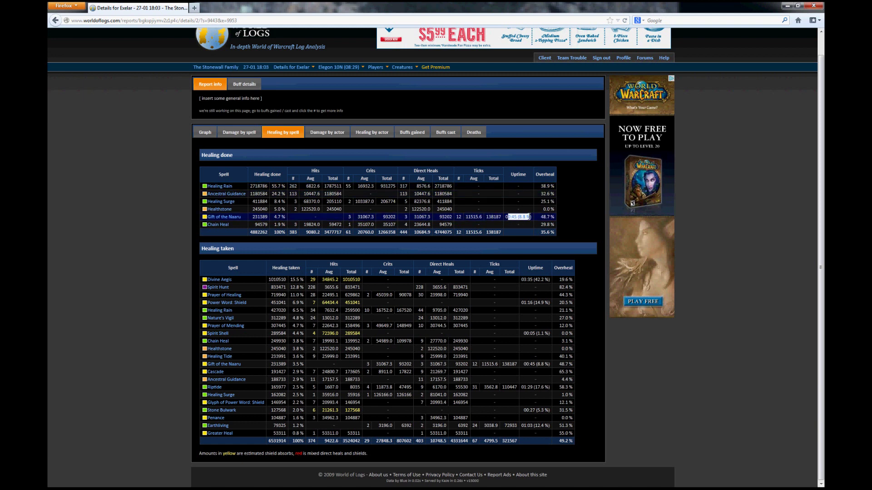
click(529, 217)
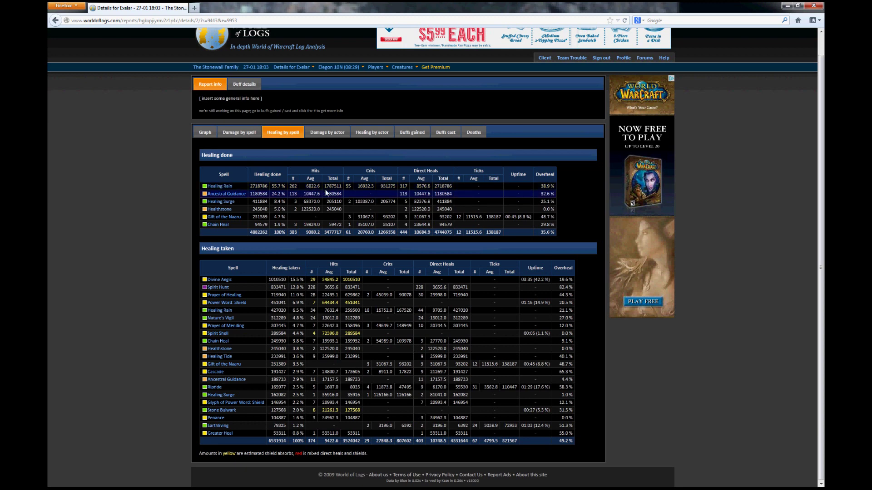
Step: Show Exelar's Buffs cast tables and graph his Heroism uptime against raid DPS
click(438, 133)
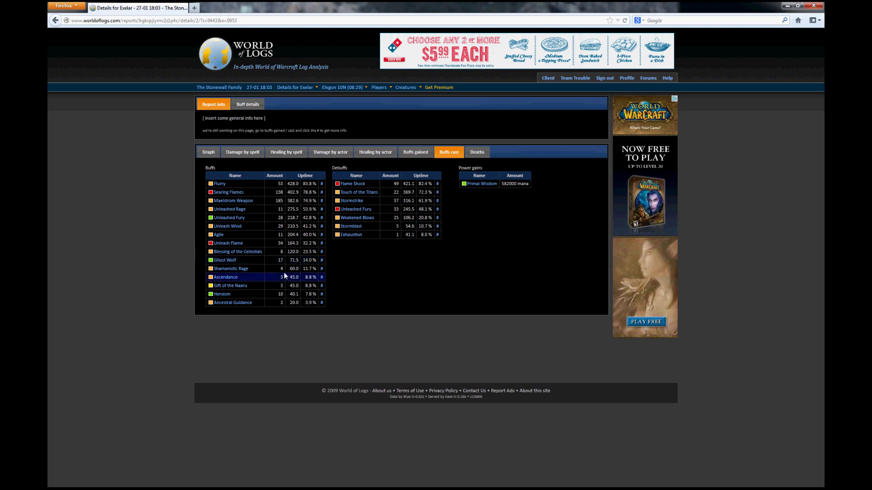
mouse_move(213, 295)
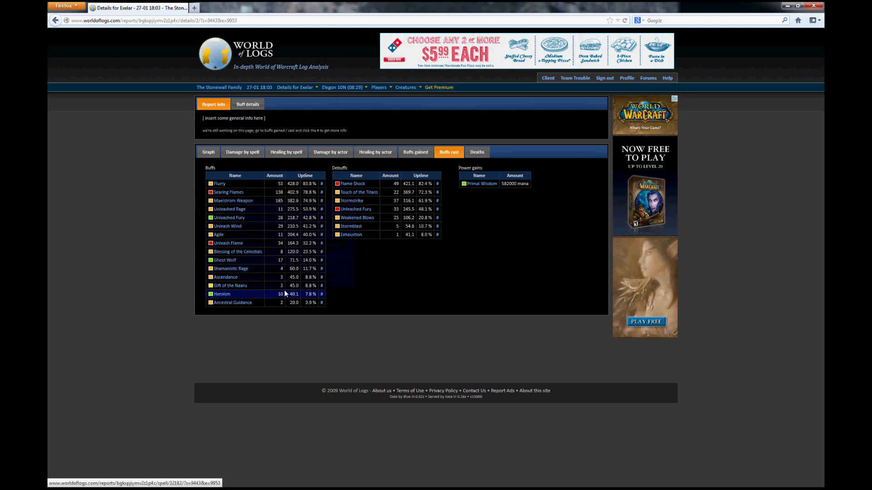
click(322, 295)
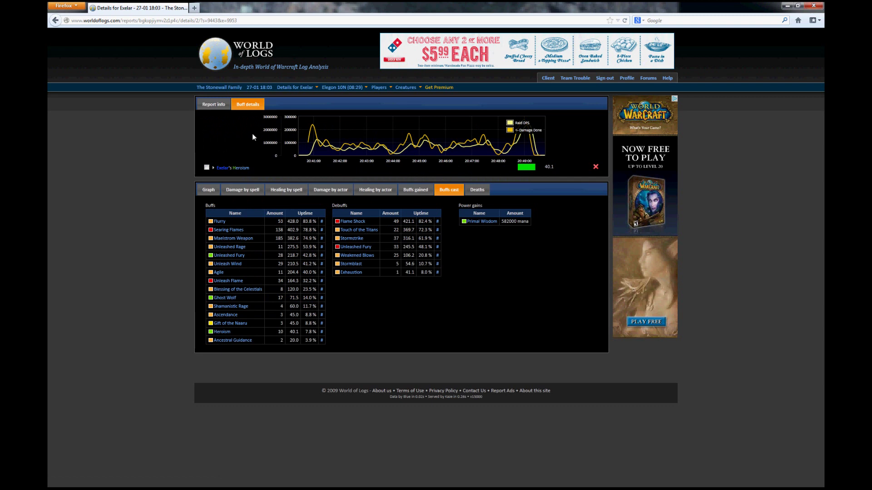
Step: Add Flurry and Flame Shock uptimes to the buff timeline alongside Heroism
mouse_move(522, 168)
click(322, 222)
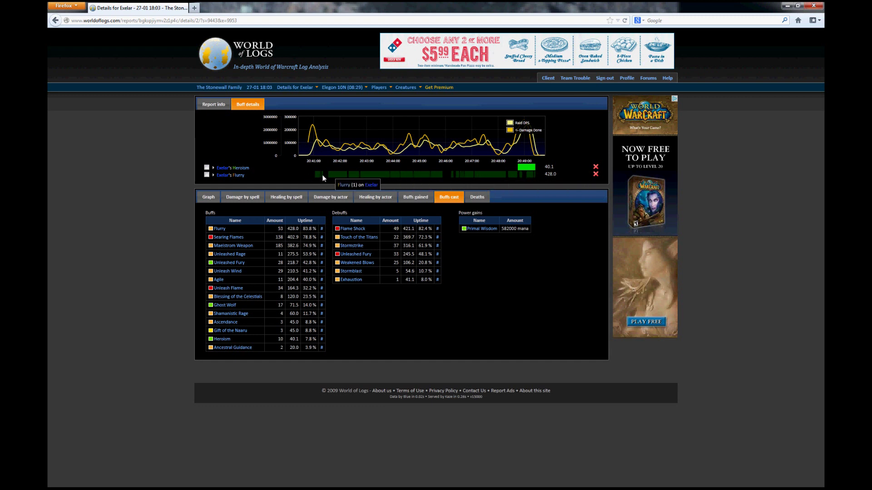
click(437, 229)
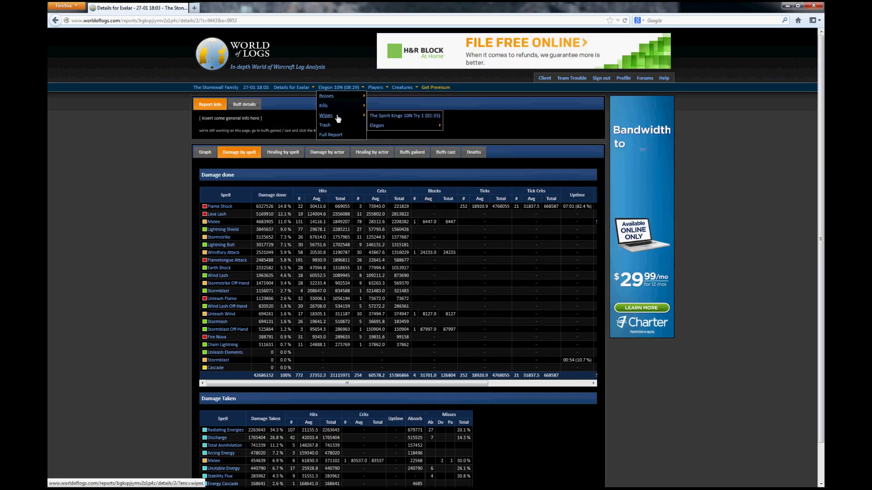
Step: Switch to the Elegon 10N Try 1 (05:53) wipe and list its deaths
mouse_move(383, 127)
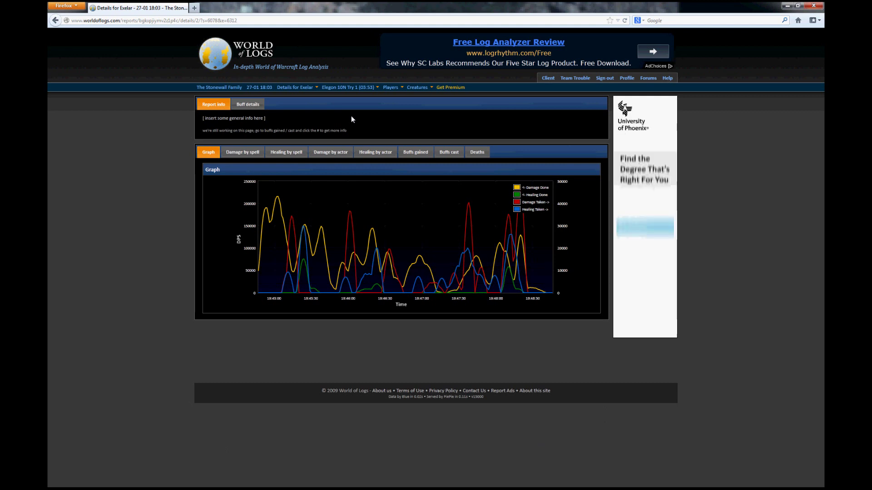
click(476, 153)
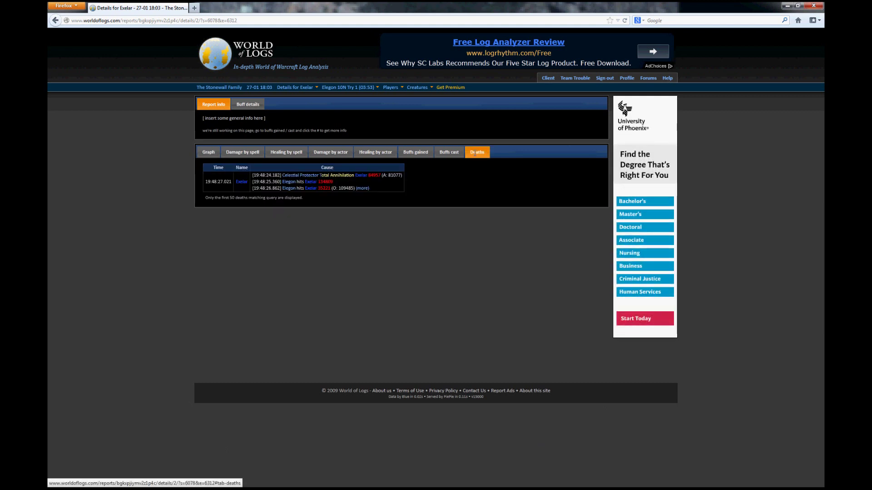
mouse_move(304, 91)
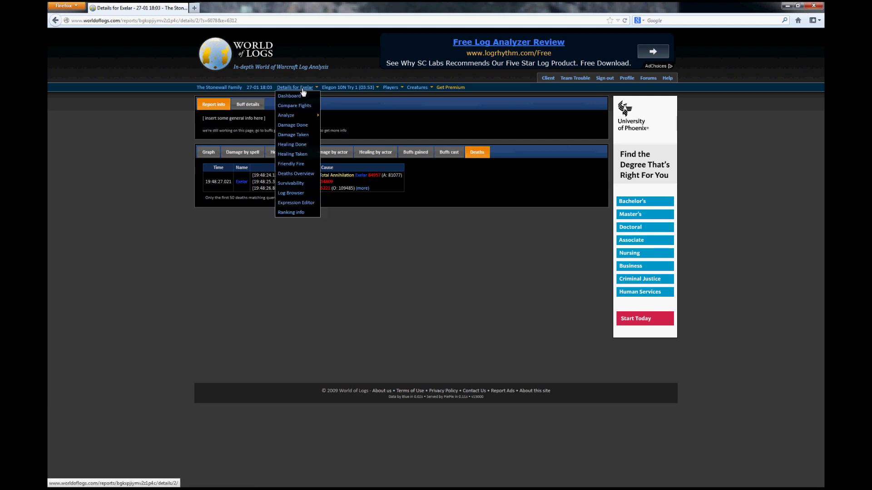
mouse_move(340, 89)
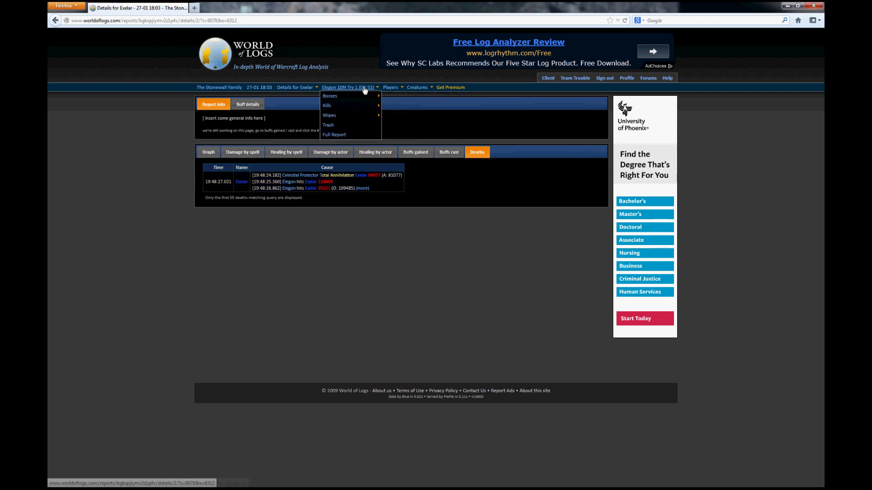
mouse_move(349, 109)
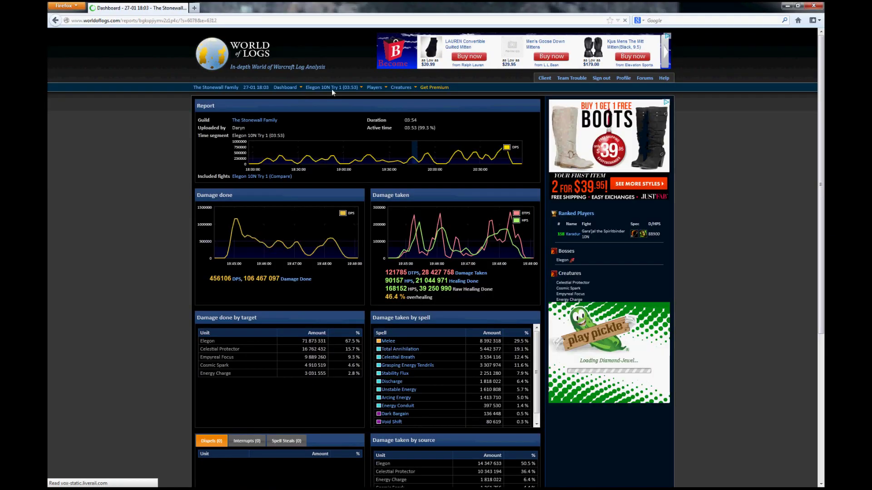
Step: Load the Gara'jal the Spiritbinder 10N (04:16) kill's deaths overview, showing one death to Voodoo Dolls
mouse_move(341, 90)
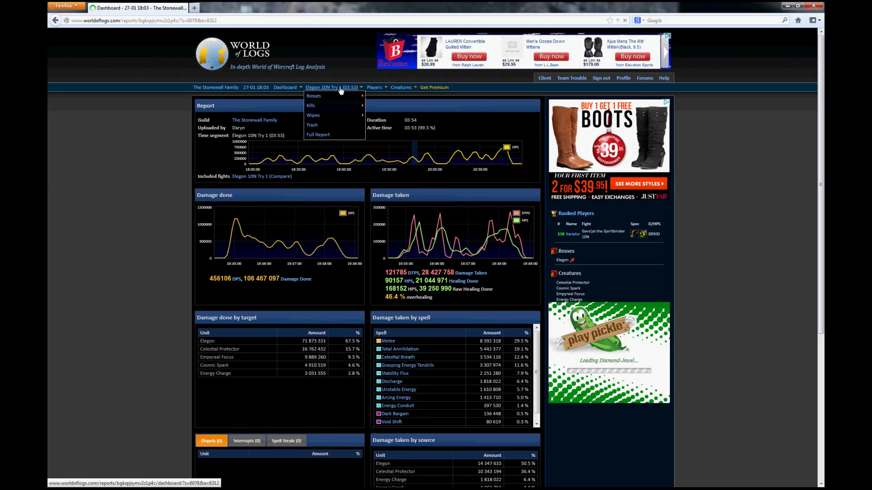
mouse_move(337, 107)
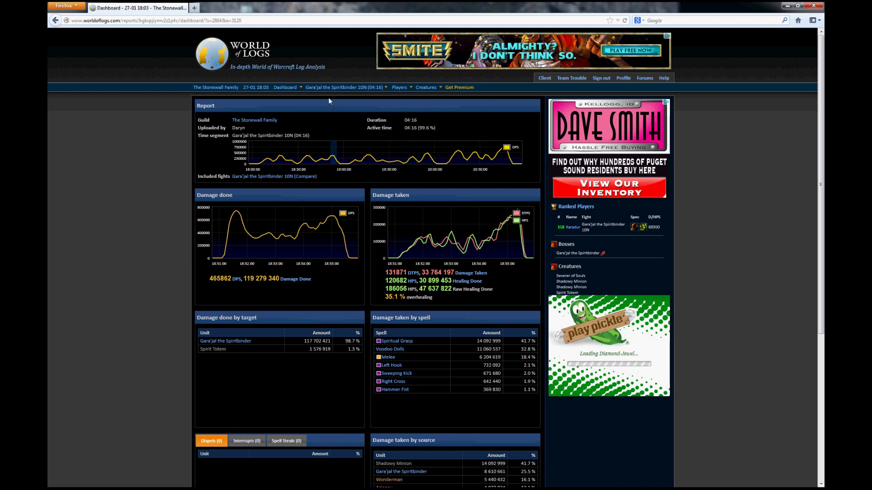
mouse_move(295, 87)
mouse_move(286, 116)
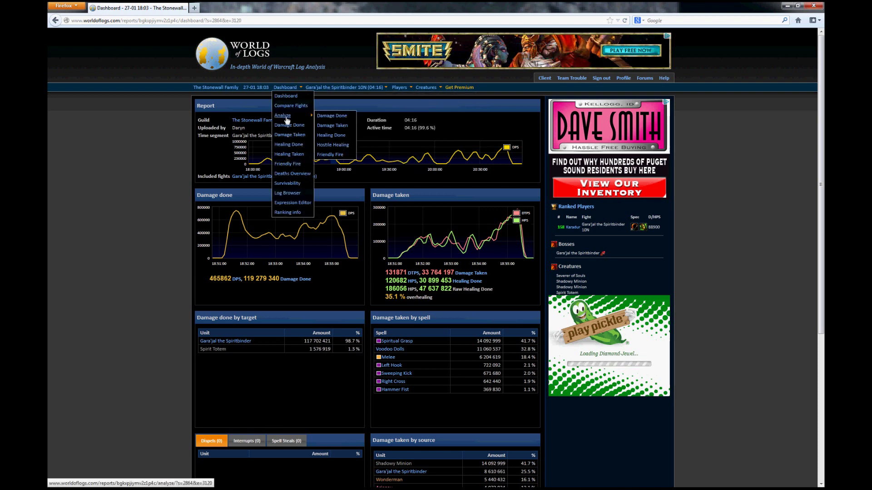
click(332, 116)
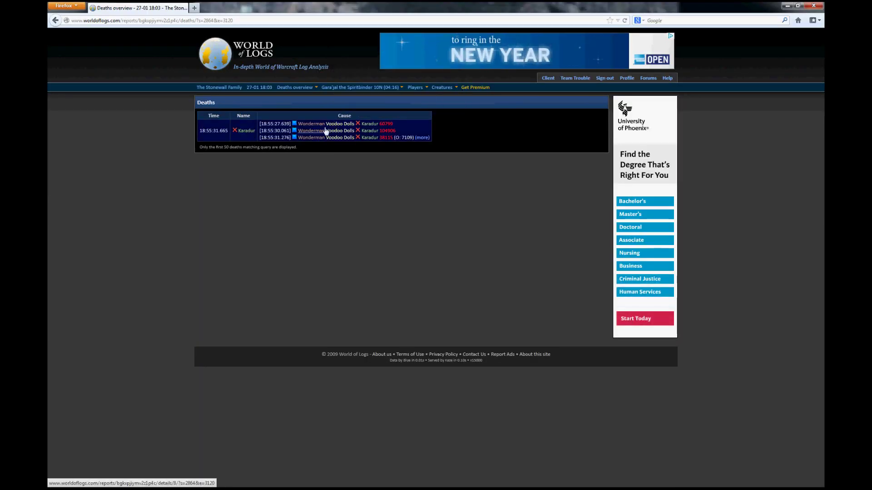
Step: Expand the Voodoo Dolls death to its full Last events before death log of heals and damage
mouse_move(341, 139)
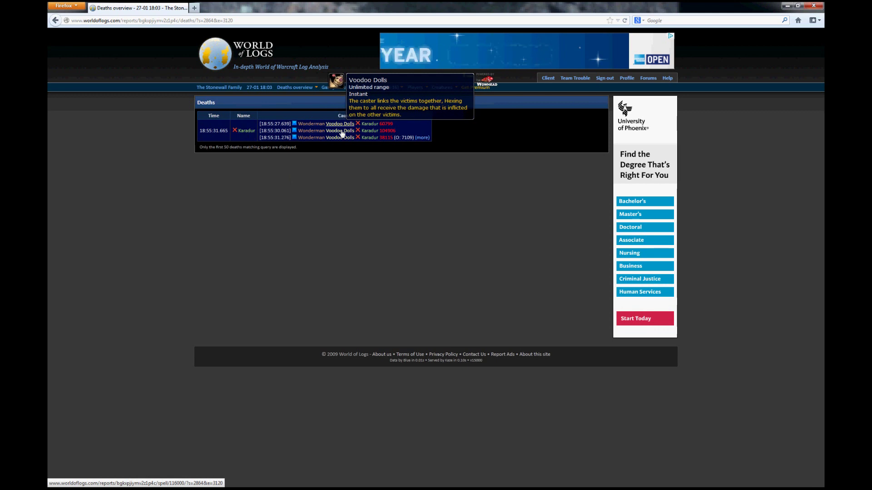
click(422, 138)
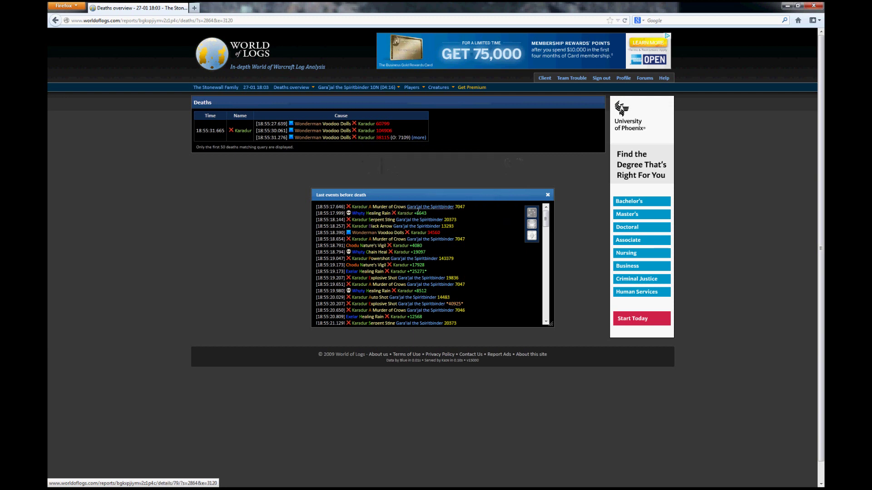
scroll(461, 222, down, 2)
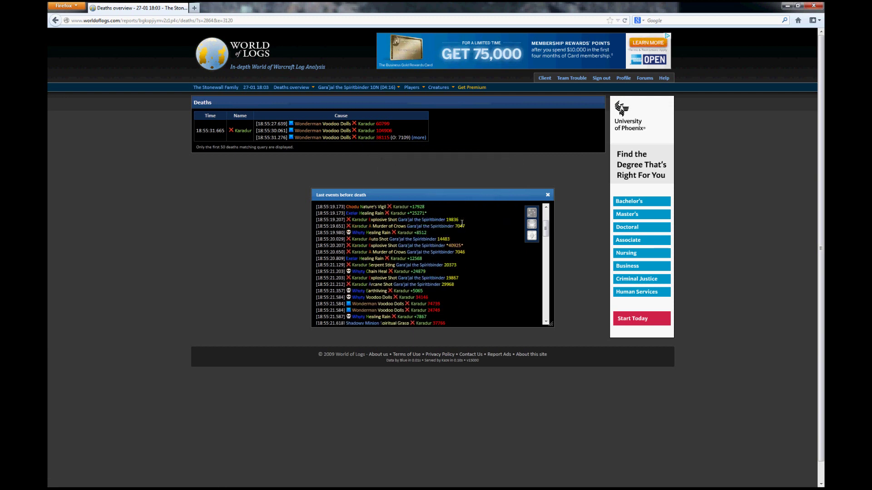
scroll(461, 222, up, 2)
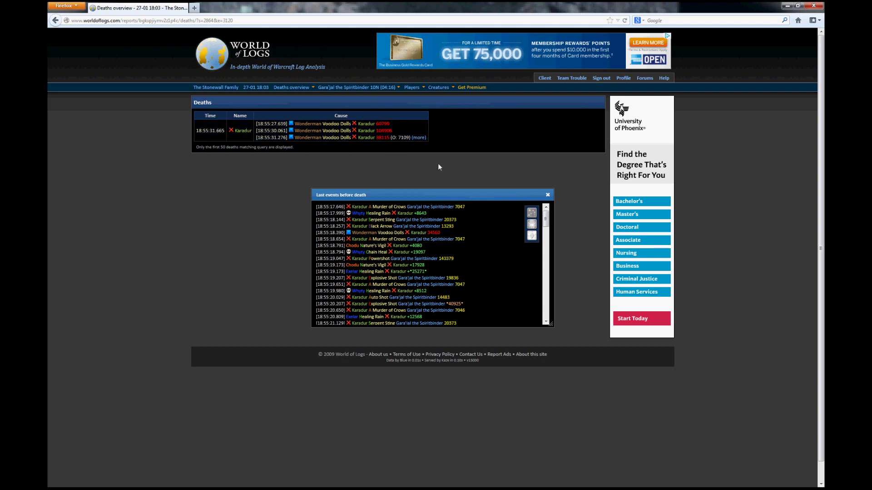
mouse_move(289, 89)
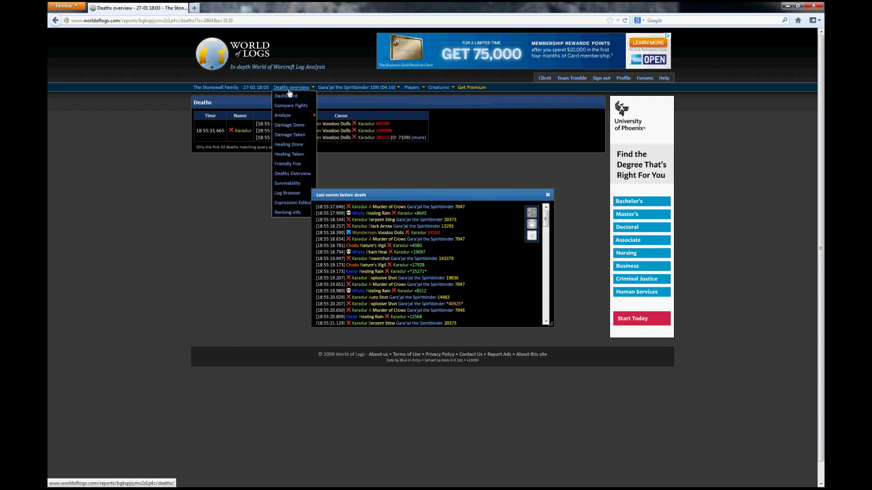
mouse_move(290, 117)
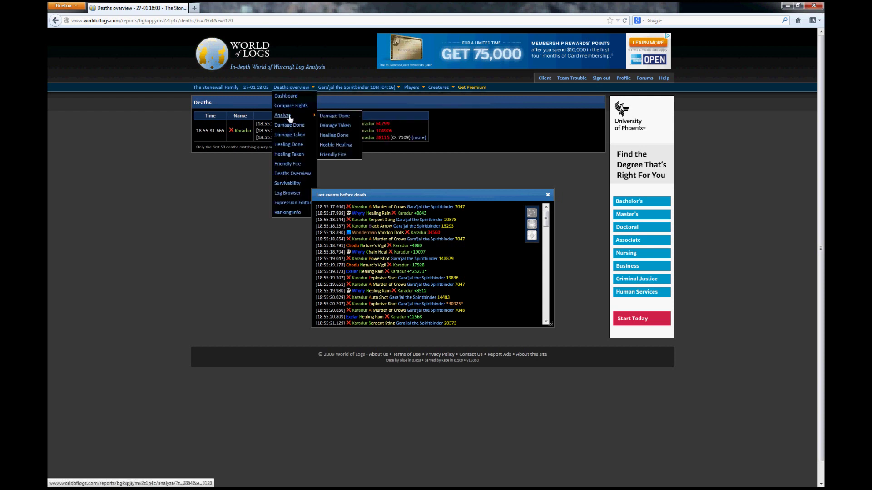